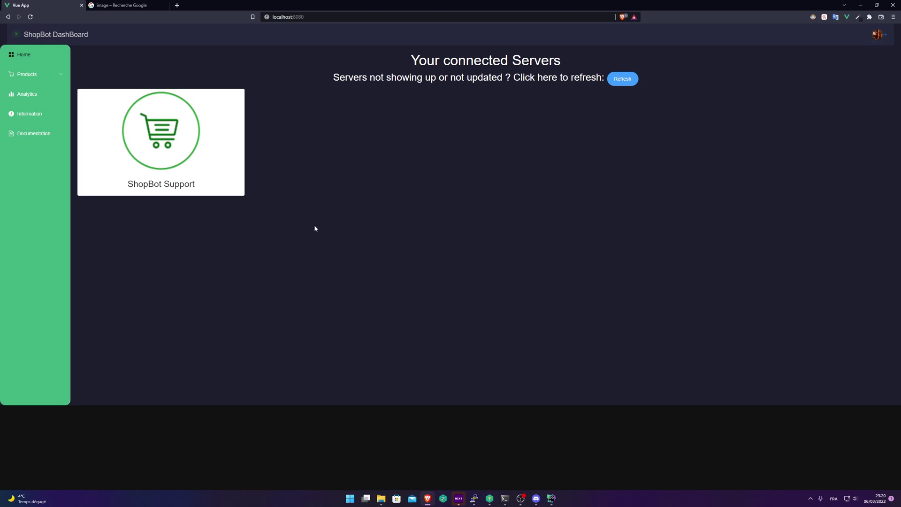
- Start a new Minecraft product named 'A cool minecraft product' with description 'A nice description'
click(57, 76)
click(51, 120)
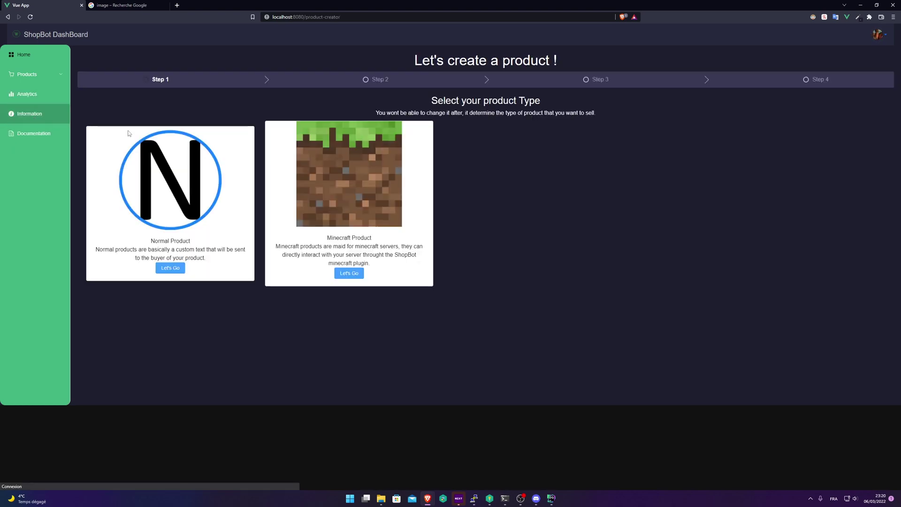
click(357, 275)
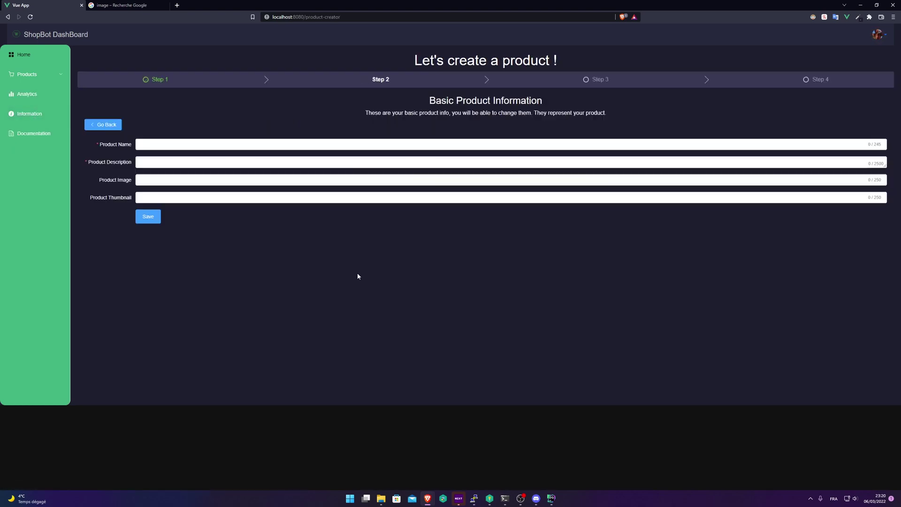
click(167, 143)
text(A cool minecraft product)
key(Tab)
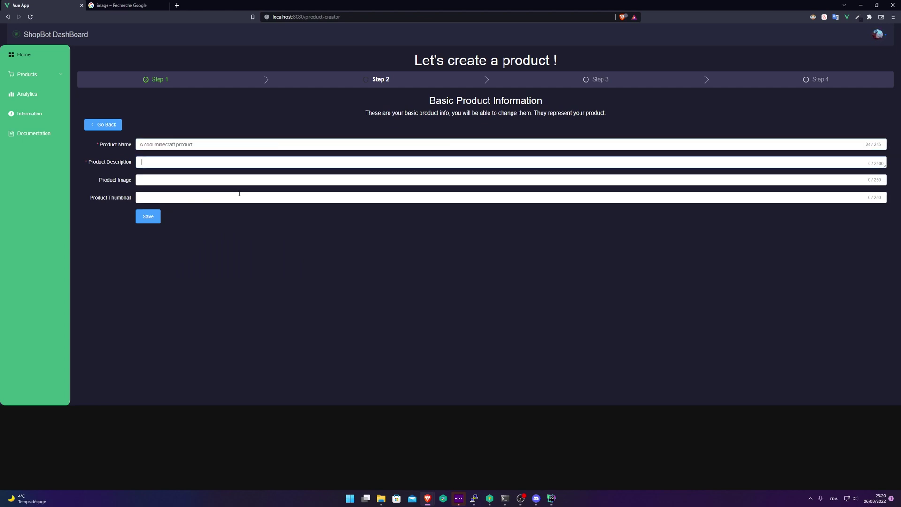
text(A nice description)
- Focus the product image field, then move to the Google Images results for 'image'
click(145, 180)
click(209, 221)
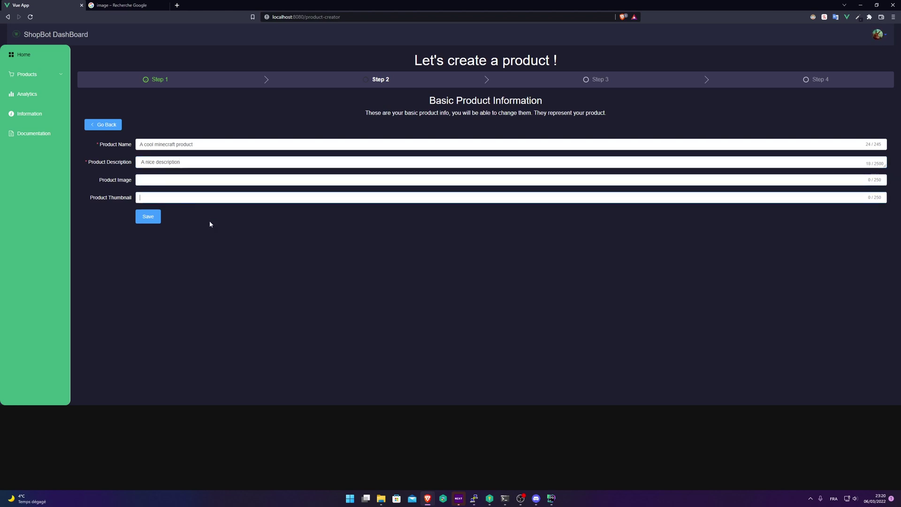
click(150, 179)
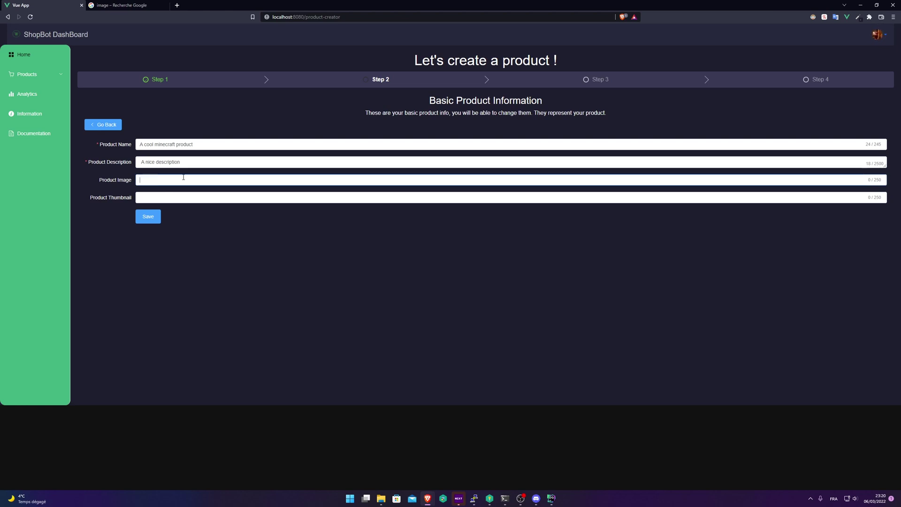
key(ctrl+Tab)
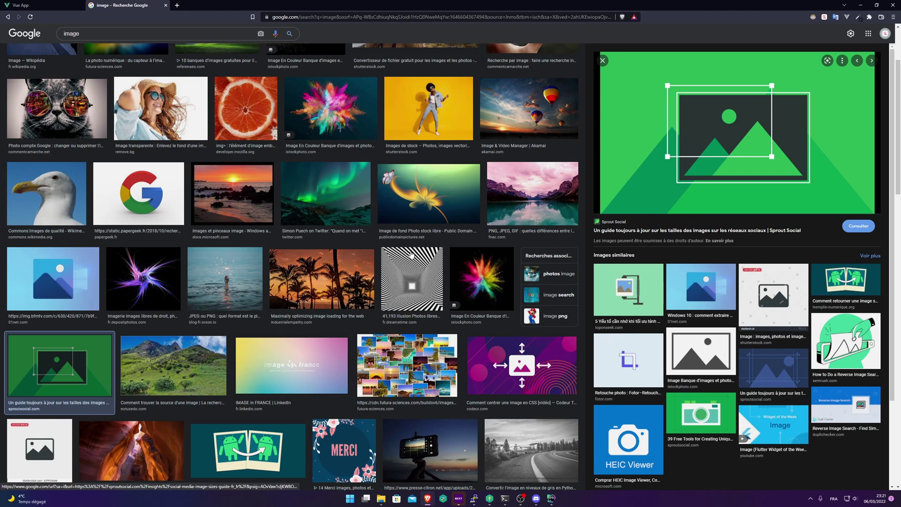
- Copy the pink lake photo's address into the Product Image field
click(539, 202)
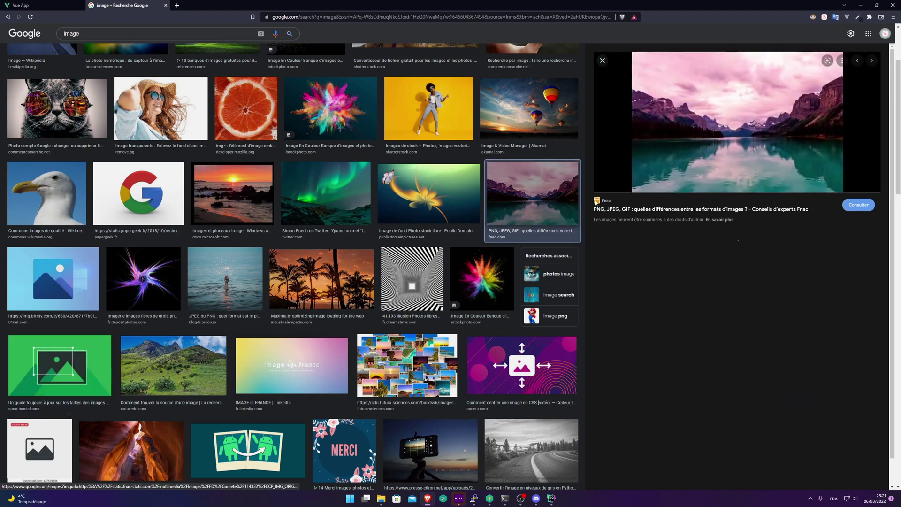
right_click(723, 128)
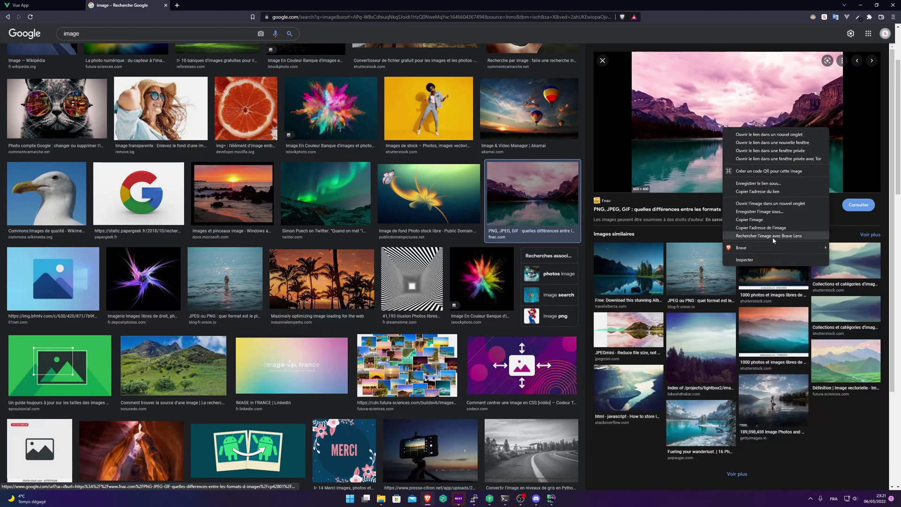
click(760, 227)
click(21, 5)
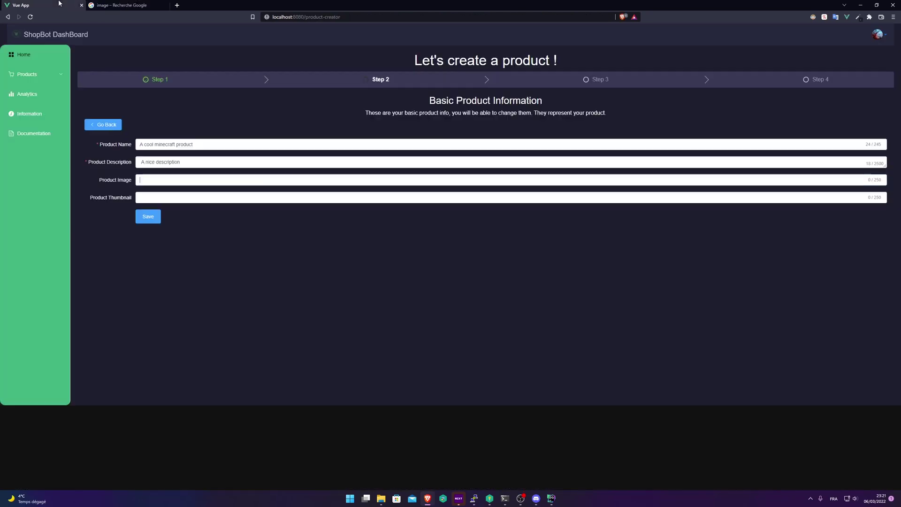
text(https://static.fnac-static.com/multimedia/Images/FD/Comete/114332/CCP_IMG_ORIGINAL/1481839.jpg)
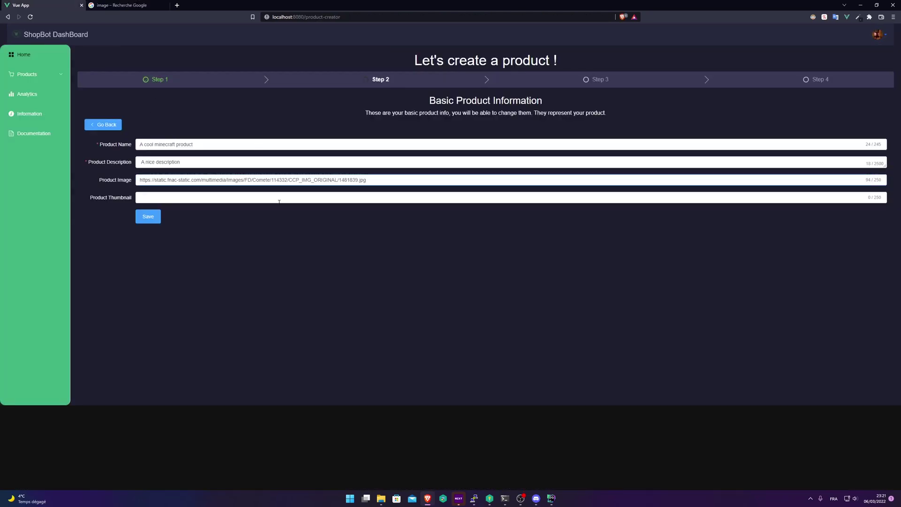
key(Tab)
- Copy the flower background image's address into the Product Thumbnail field
key(ctrl+Tab)
right_click(692, 147)
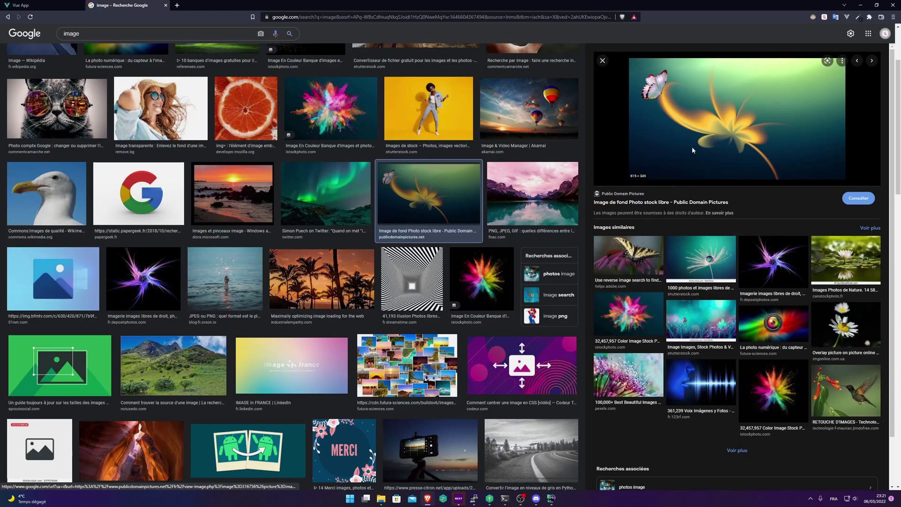
click(746, 249)
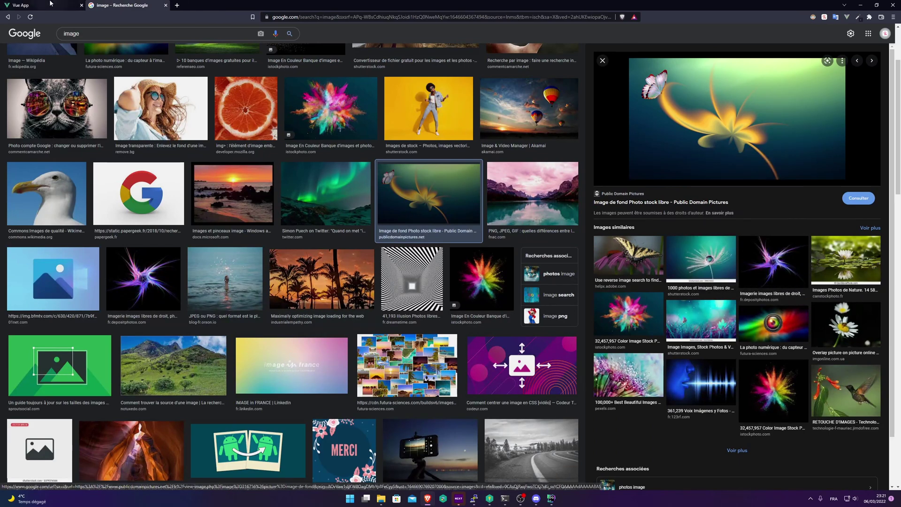
key(ctrl+Tab)
text(https://www.publicdomainpictures.net/pictures/320000/nahled/background-image.png)
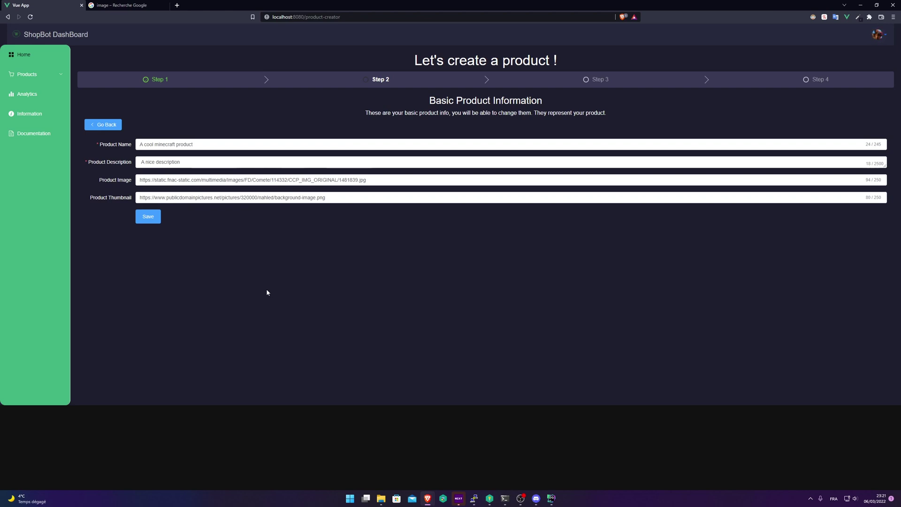
- Save the basic details, pick Paypal as provider and enter the PayPal account e-mail as PlatformID
click(145, 216)
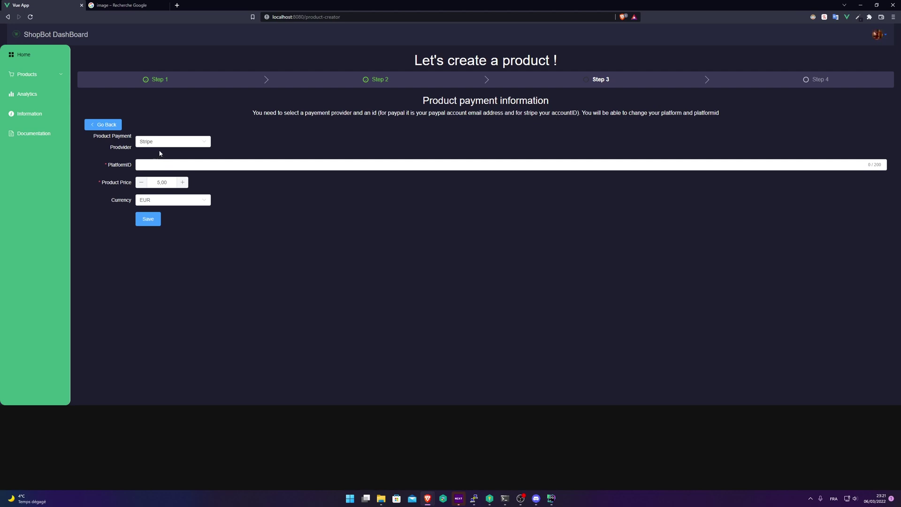
click(167, 142)
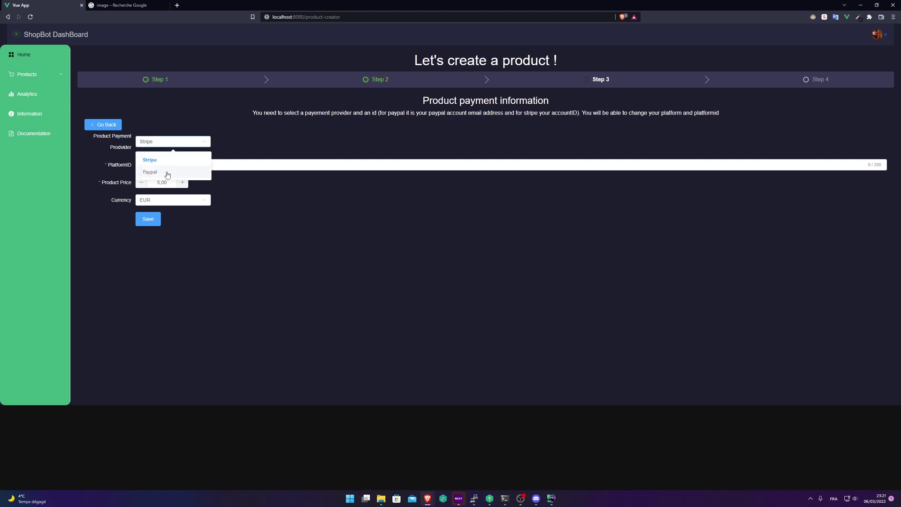
click(168, 173)
click(189, 144)
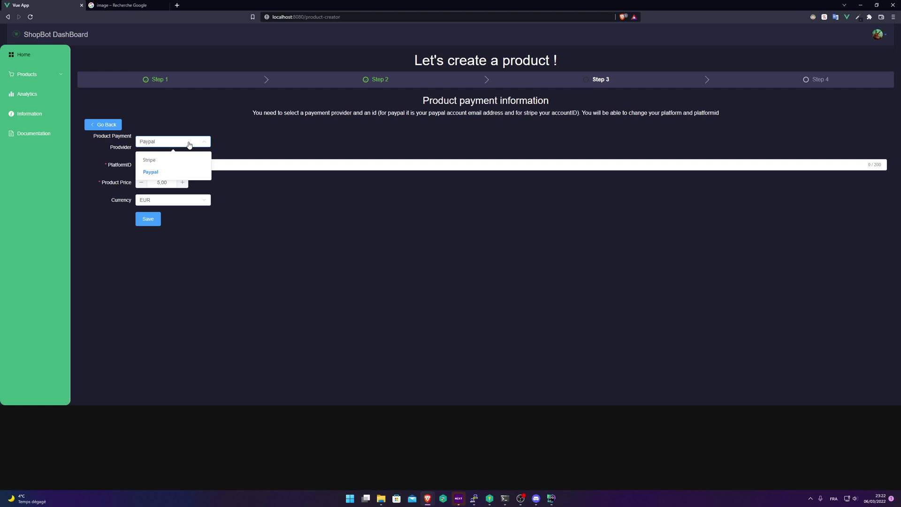
click(376, 206)
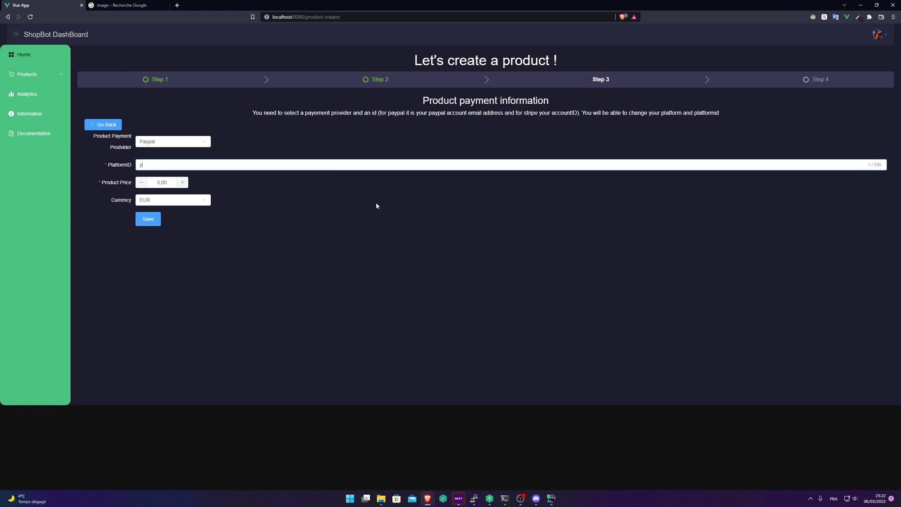
- Change the currency to USD, save the payment information and select the product price value
click(495, 237)
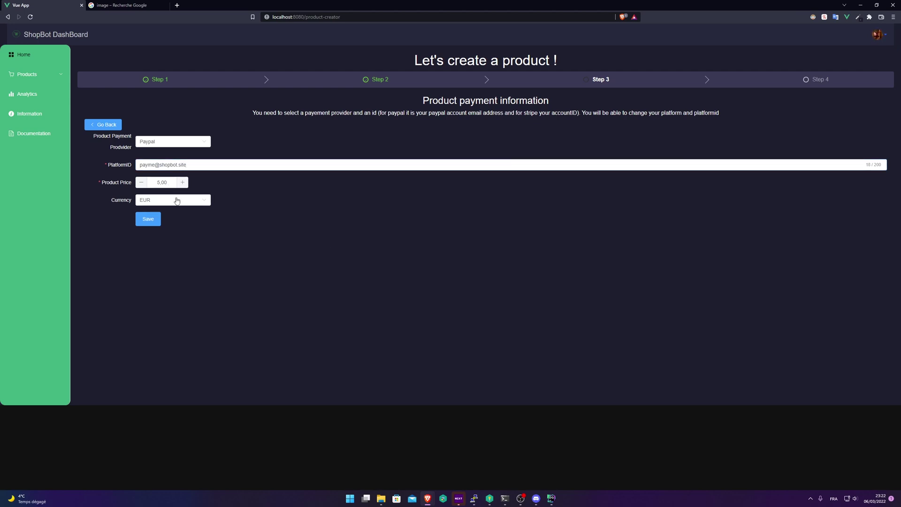
click(176, 204)
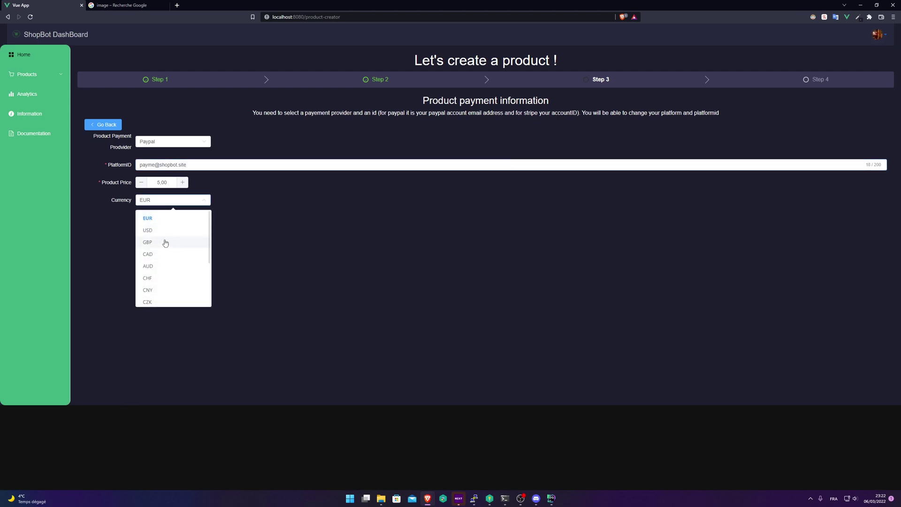
click(162, 231)
click(150, 225)
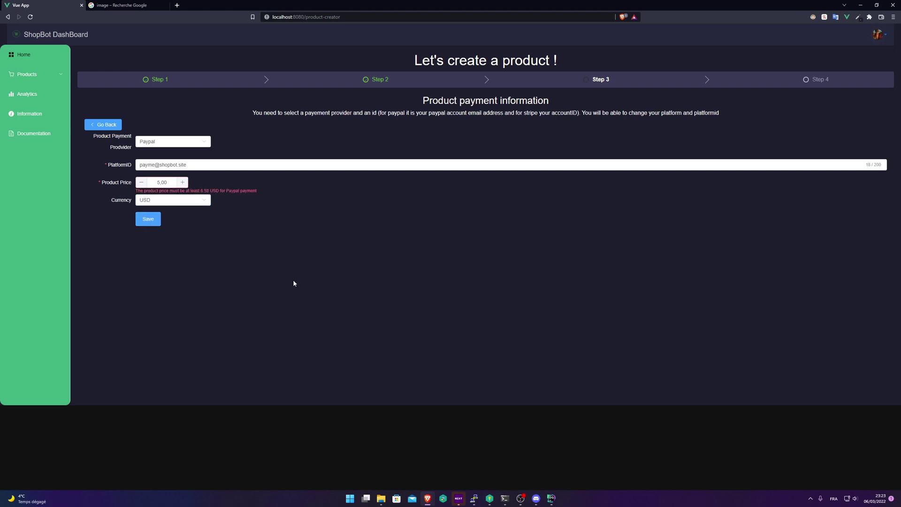
double_click(169, 184)
- Save the payment details and paste the server IP into Server IP, adding port 734
click(148, 219)
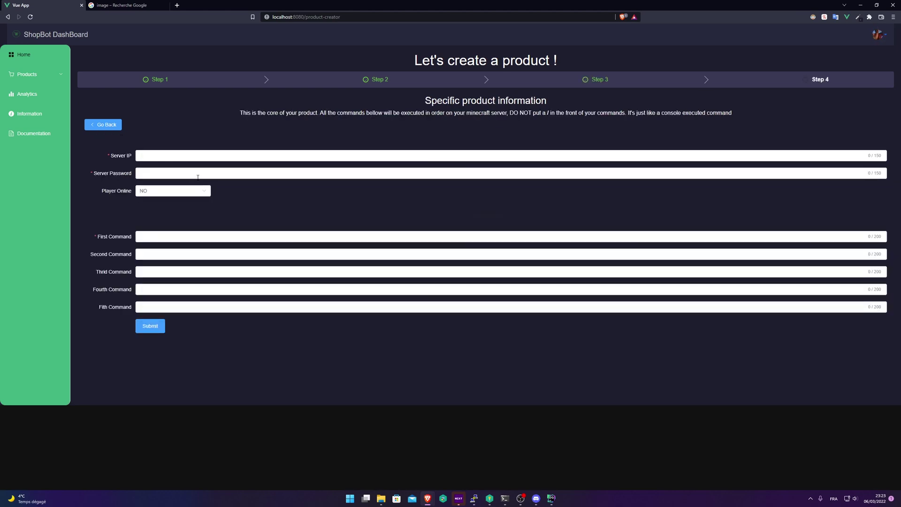
click(182, 156)
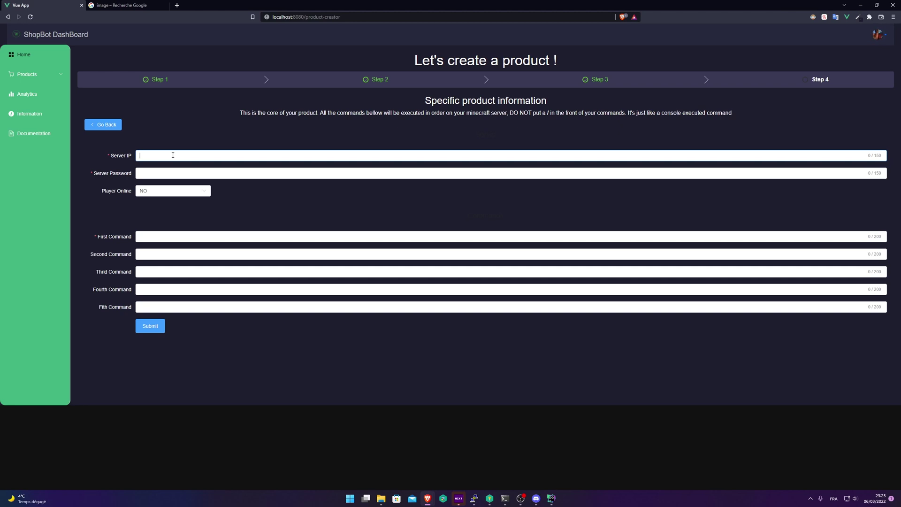
click(229, 155)
key(ctrl+v)
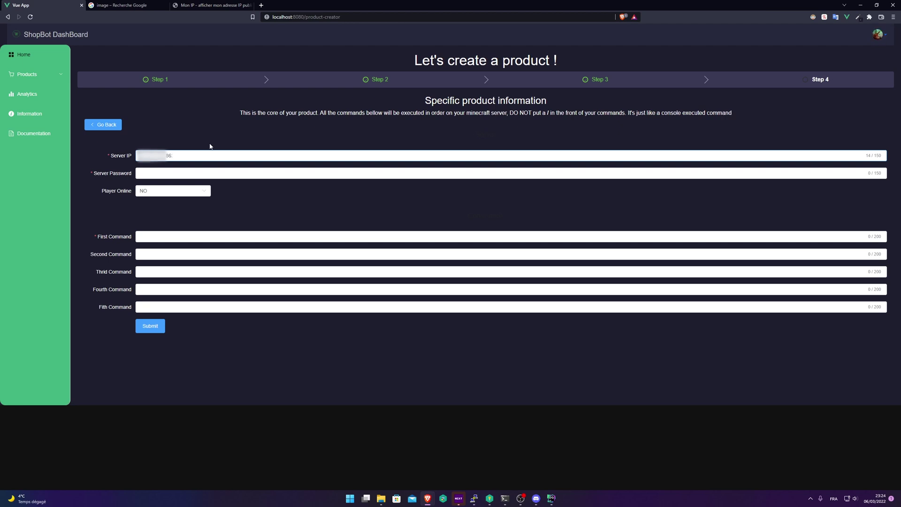
text(734)
- Enter the server's password in the Server Password field
click(233, 174)
click(178, 155)
click(144, 170)
text(12345)
click(322, 211)
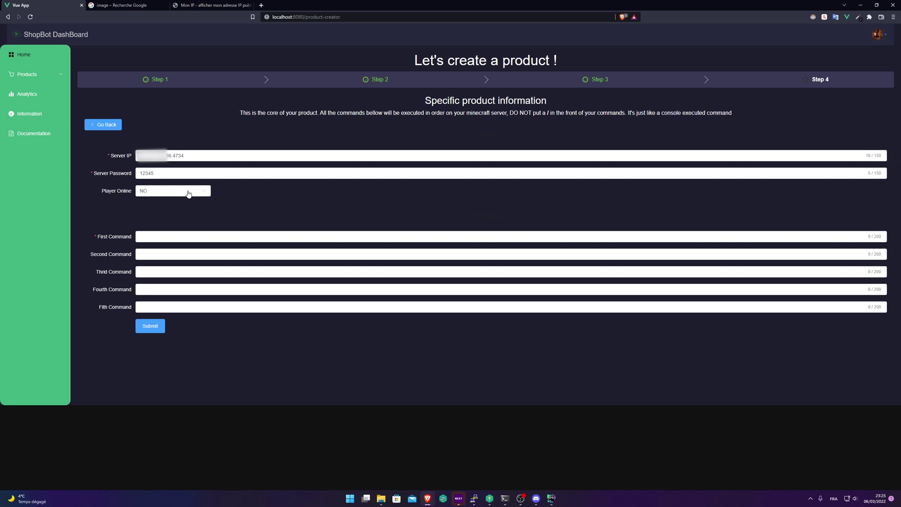
- Toggle Player Online to YES and back, leaving it at NO
click(188, 193)
click(155, 224)
click(162, 191)
click(151, 208)
- Type 'say hello {{player}}' into the First Command field
click(155, 236)
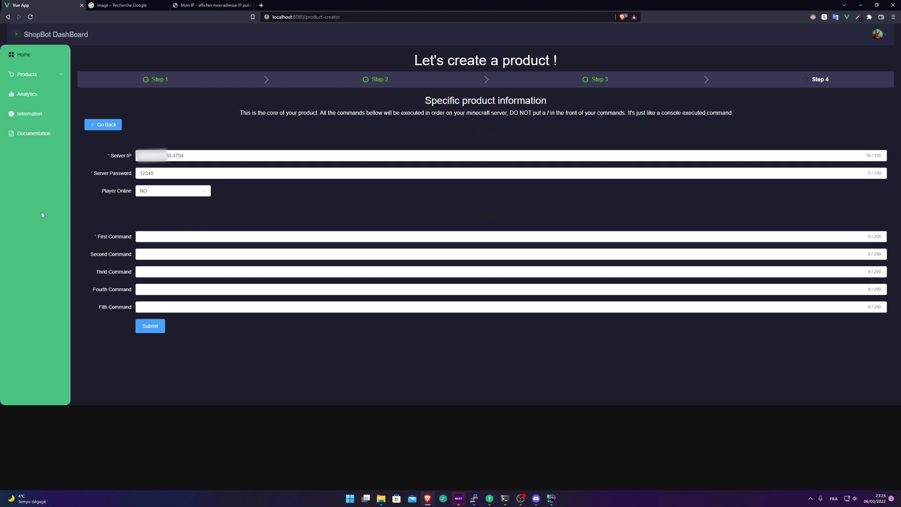
text(say hello)
drag(509, 113, 551, 113)
click(454, 153)
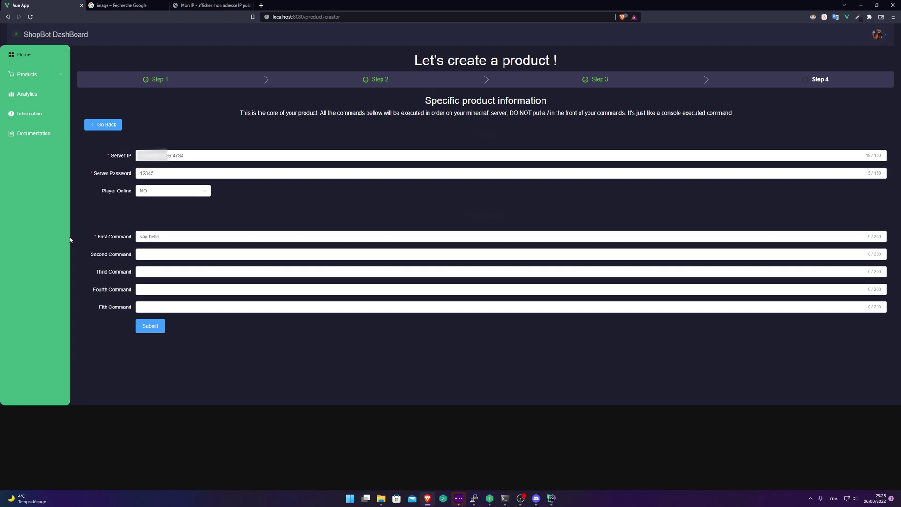
click(184, 236)
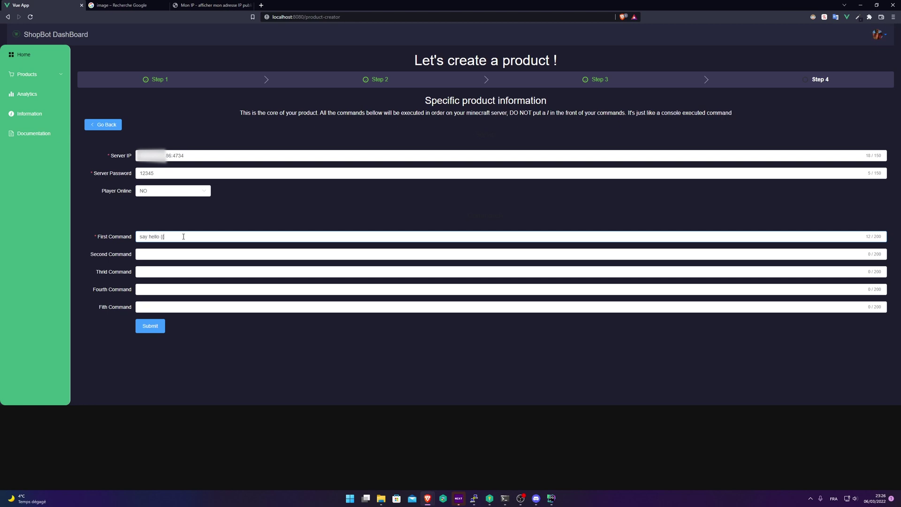
text(player}})
- Append 'thanks for buying my product !' to the command and submit the product
mouse_move(183, 236)
mouse_down()
mouse_move(160, 236)
mouse_move(181, 236)
mouse_up()
click(165, 237)
click(194, 237)
text(thanks for buying my product !)
click(147, 329)
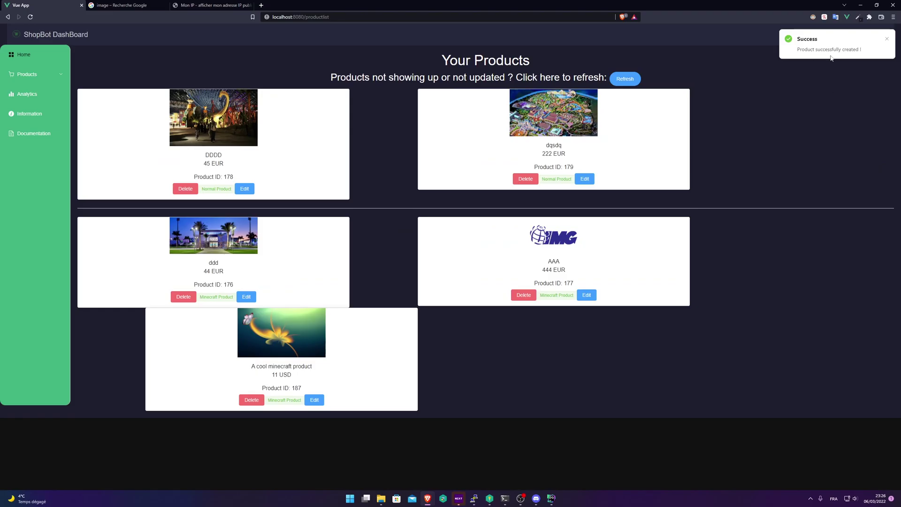
- Switch from ShopBot Dashboard to Discord's #demo channel with Alt+Tab
key(alt+Tab)
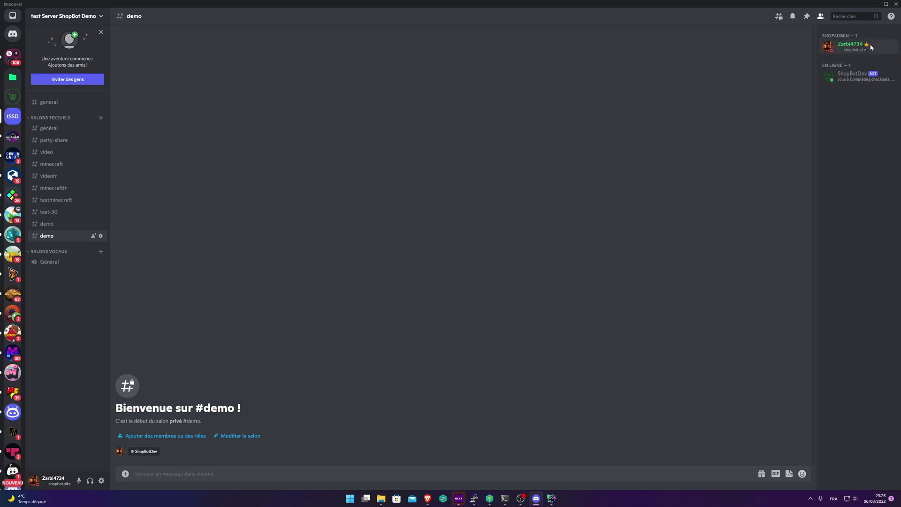
- Glance at the admin profile card, close it, and choose /generateproduct via /gen in #demo
click(851, 46)
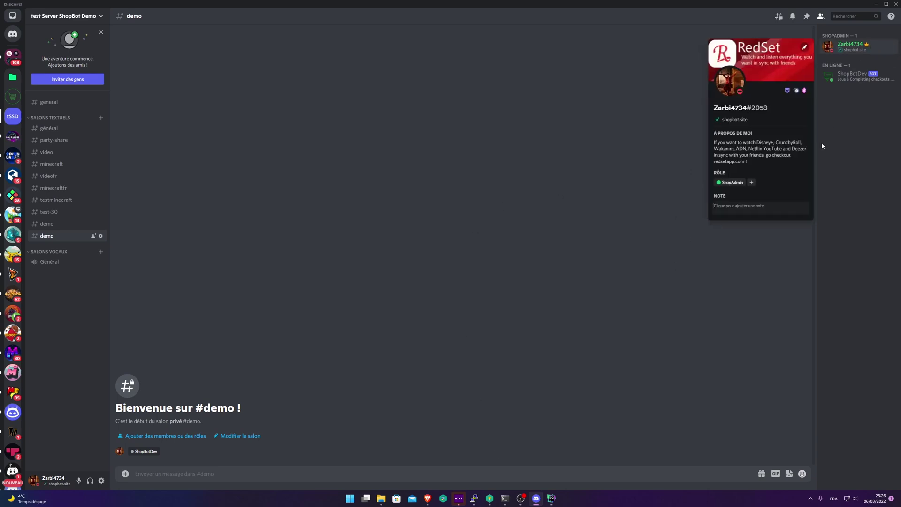
click(747, 199)
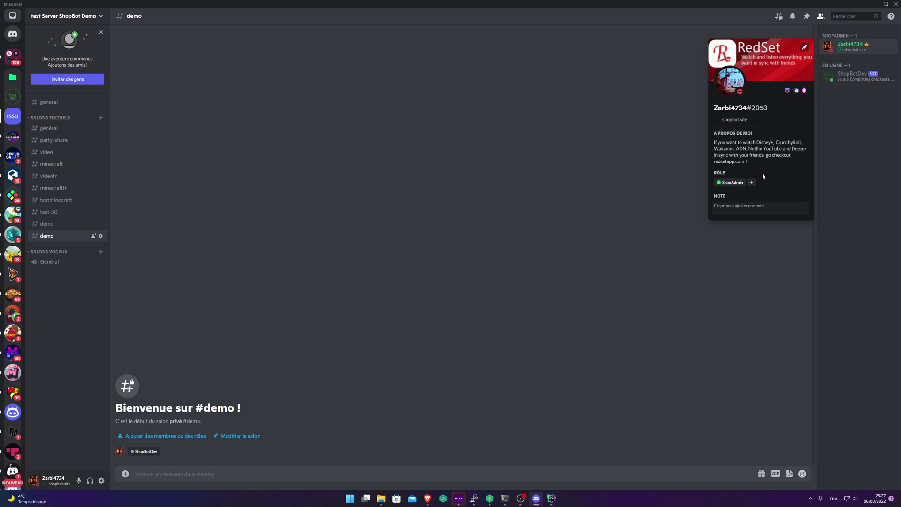
click(539, 165)
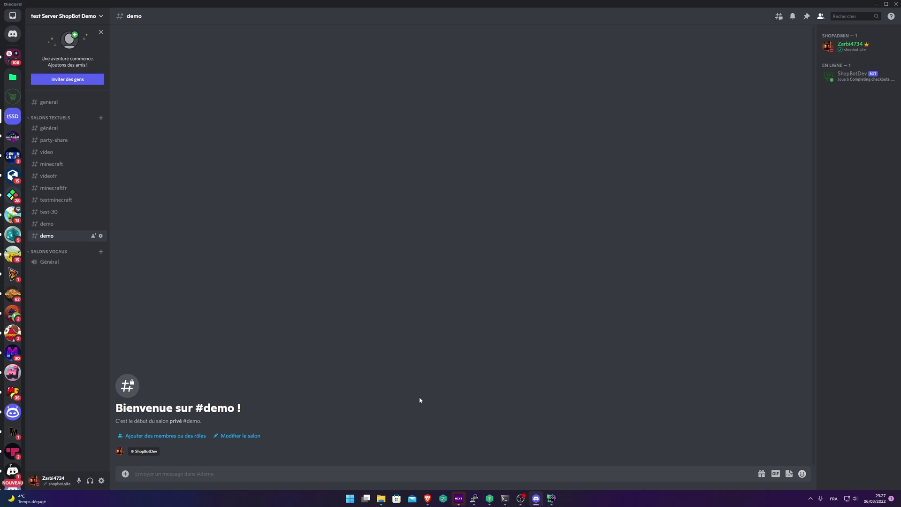
text(/gen)
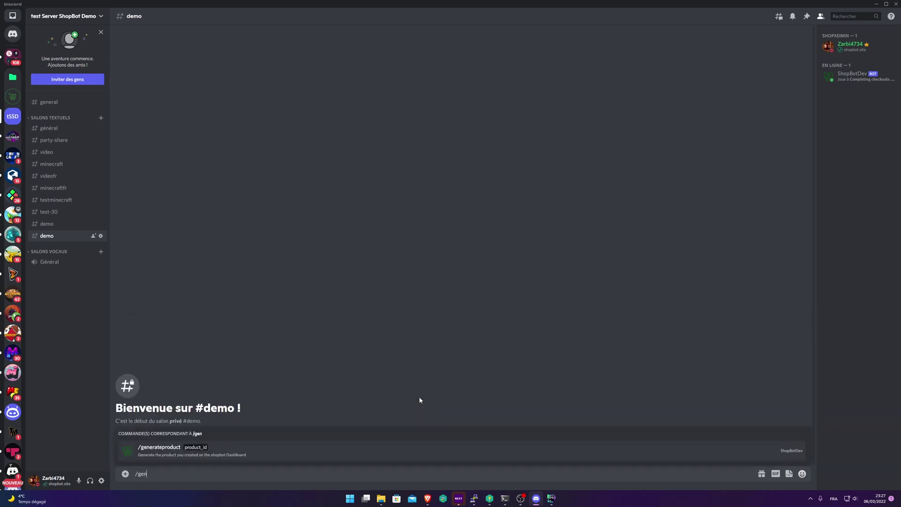
key(Tab)
- Copy product ID 187 from the dashboard and send it as /generateproduct's product_id
click(427, 499)
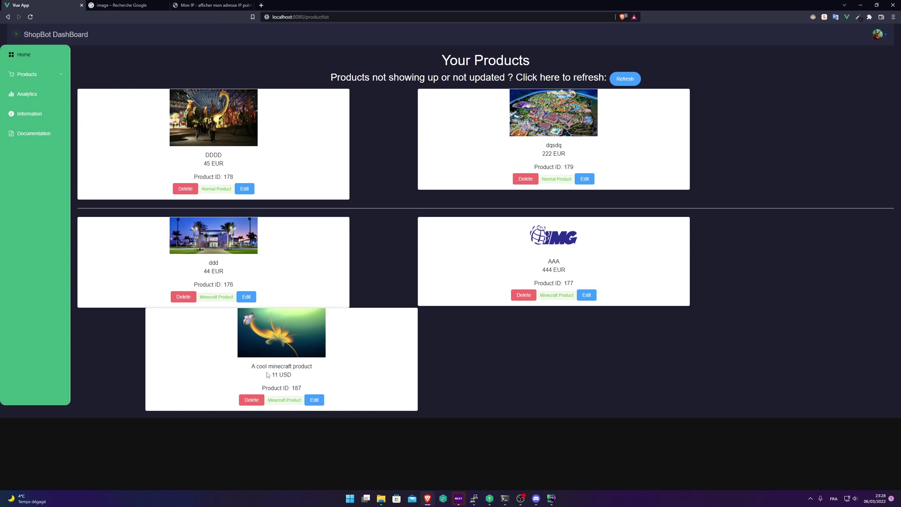
double_click(296, 388)
key(ctrl+c)
click(534, 500)
key(ctrl+v)
key(Return)
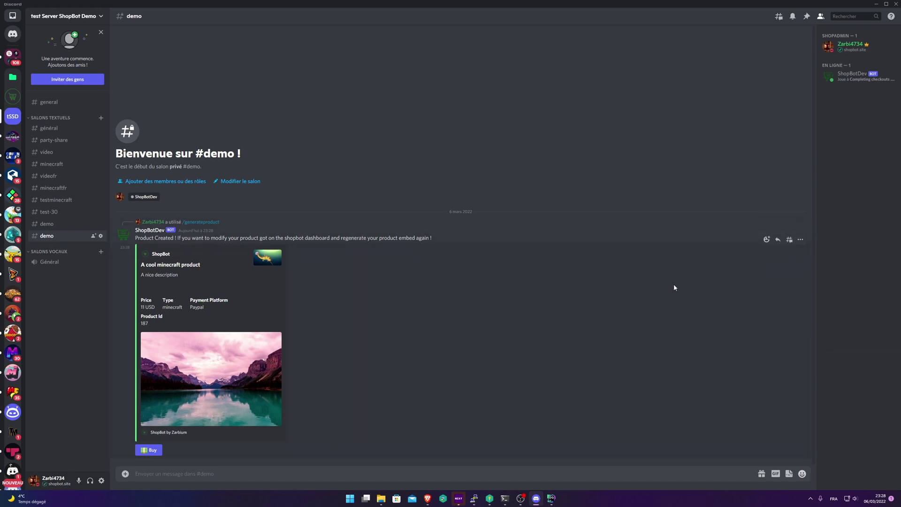
- Delete the bot's Product Created reply so only the product embed and Buy button remain
click(800, 220)
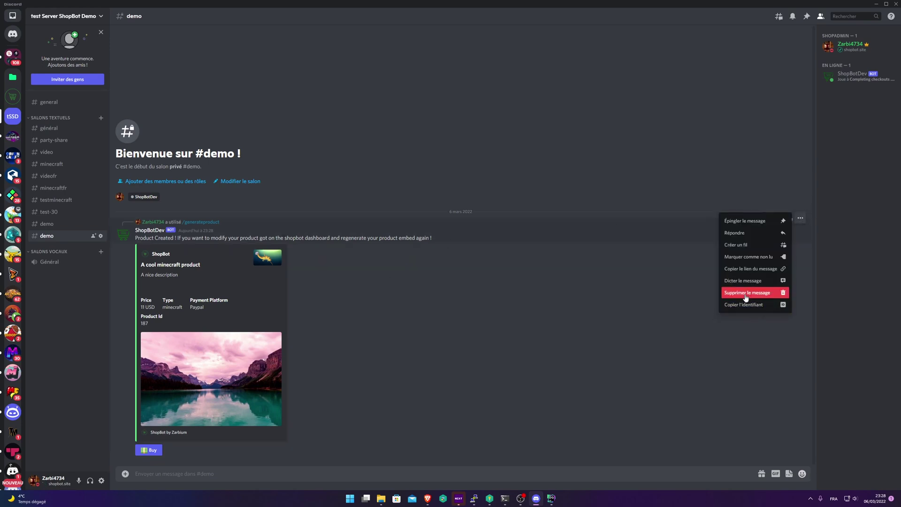
click(747, 293)
key(Return)
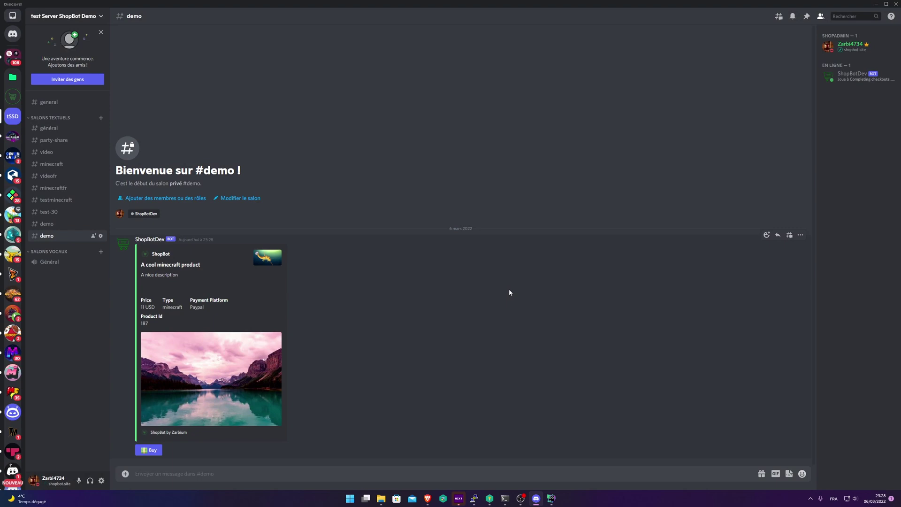